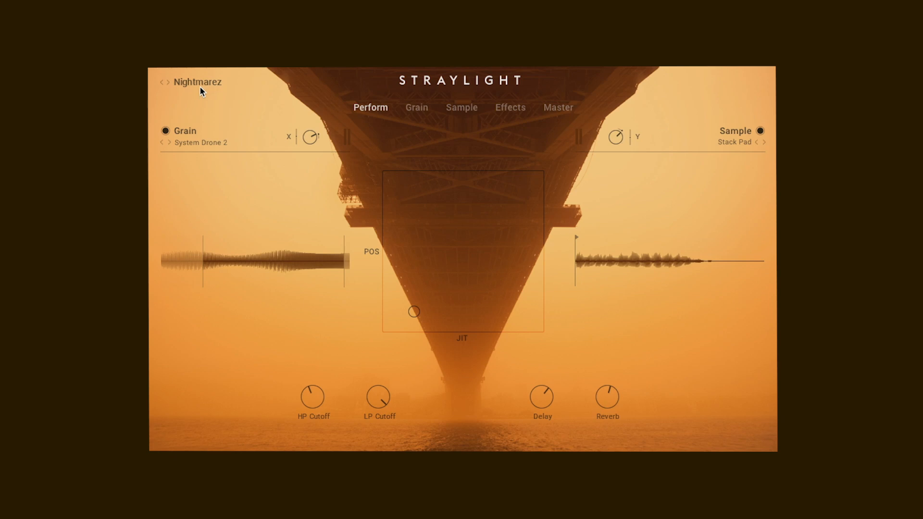
# Open the snapshot browser, filter the presets to favourites only, and remove that filter again.
pyautogui.click(201, 84)
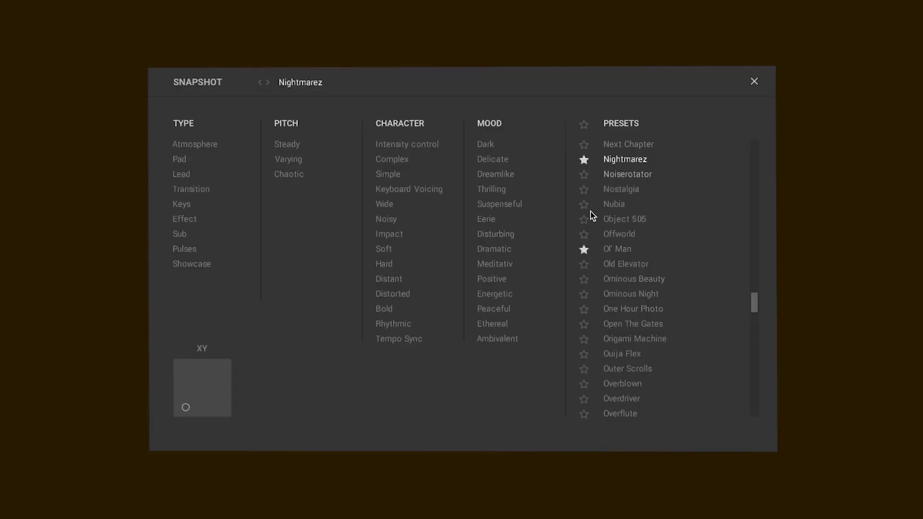
pyautogui.moveTo(756, 302); pyautogui.dragTo(757, 162)
pyautogui.click(585, 125)
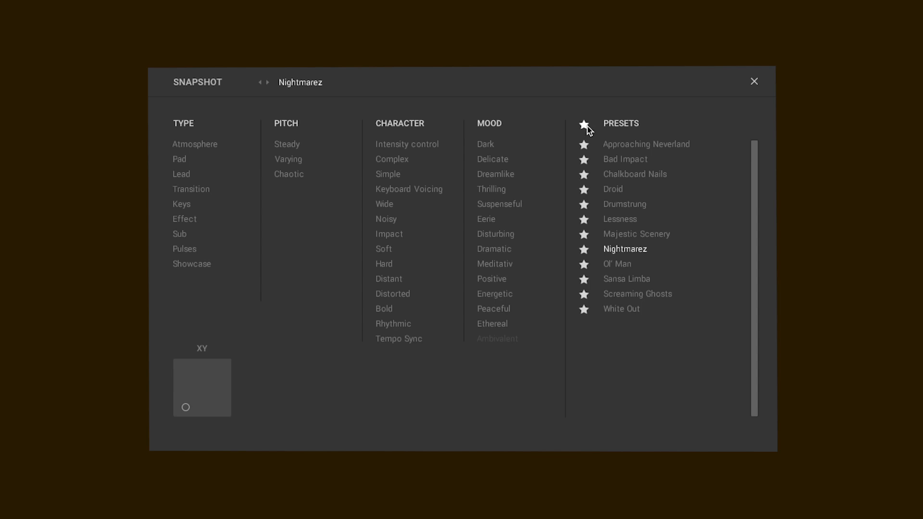
pyautogui.click(585, 125)
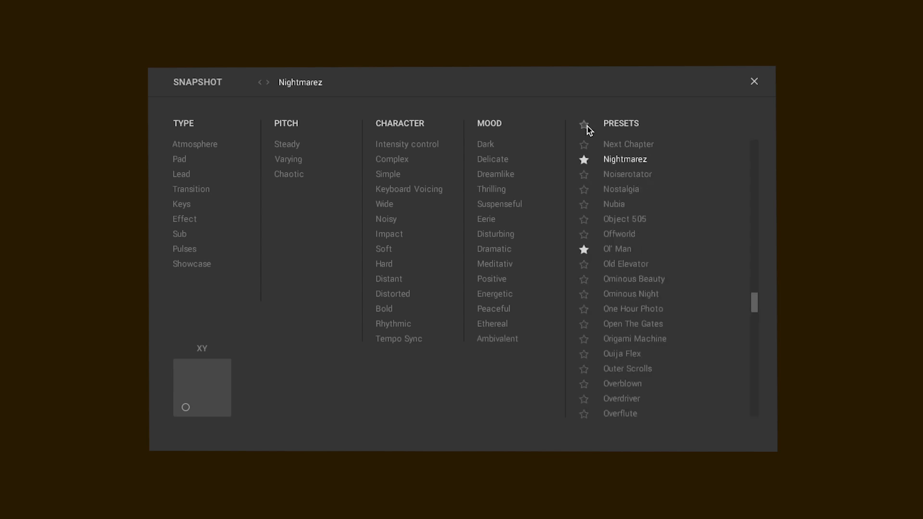
# Filter the snapshots by type Atmosphere, characters Intensity control and Hard, and moods Dramatic and Ethereal.
pyautogui.click(214, 145)
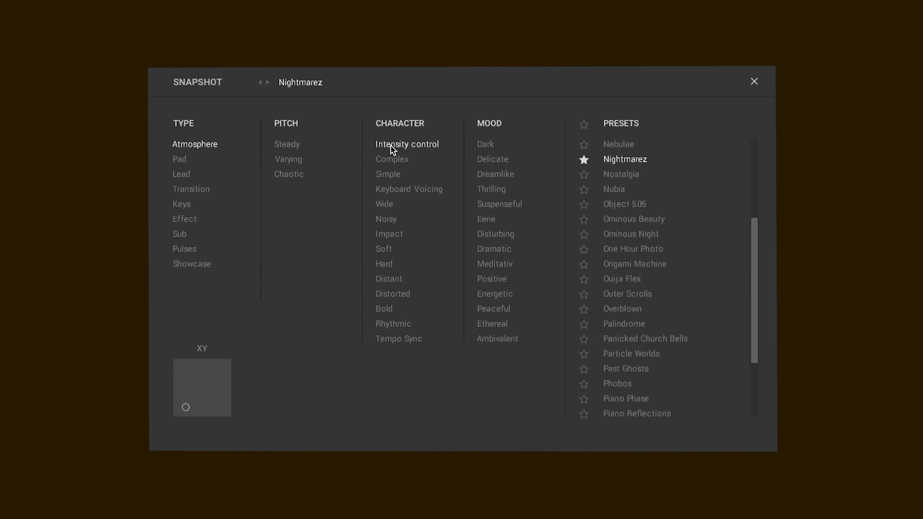
pyautogui.click(391, 146)
pyautogui.click(386, 265)
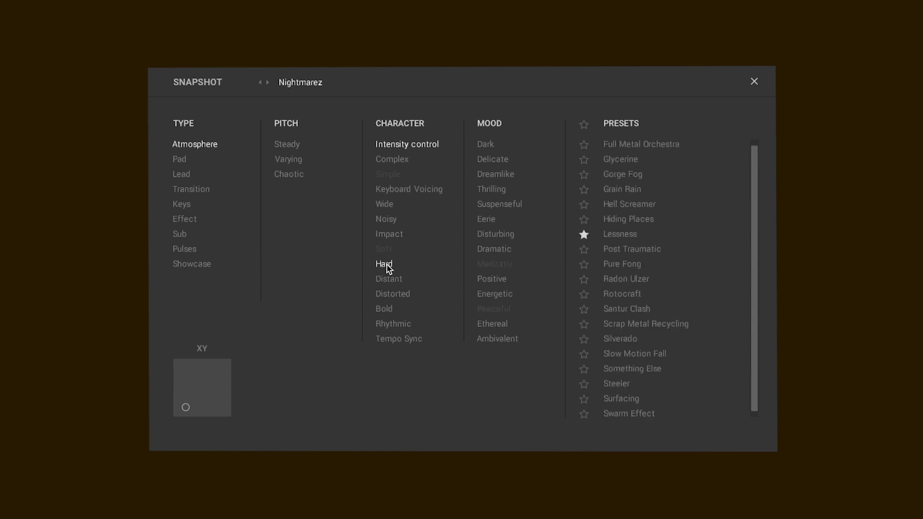
pyautogui.click(500, 254)
pyautogui.click(491, 323)
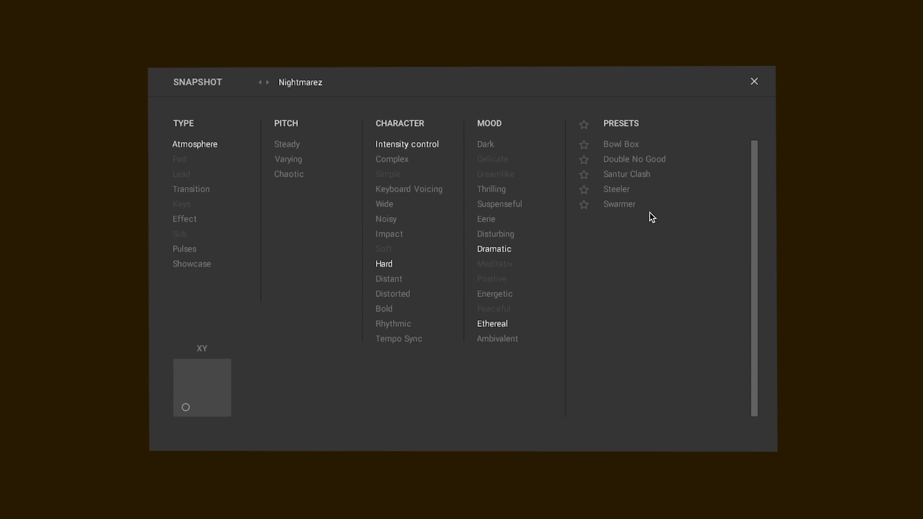
# Audition the presets Double No Good, Santur Clash and Steeler, and step through the neighbouring snapshots.
pyautogui.click(641, 161)
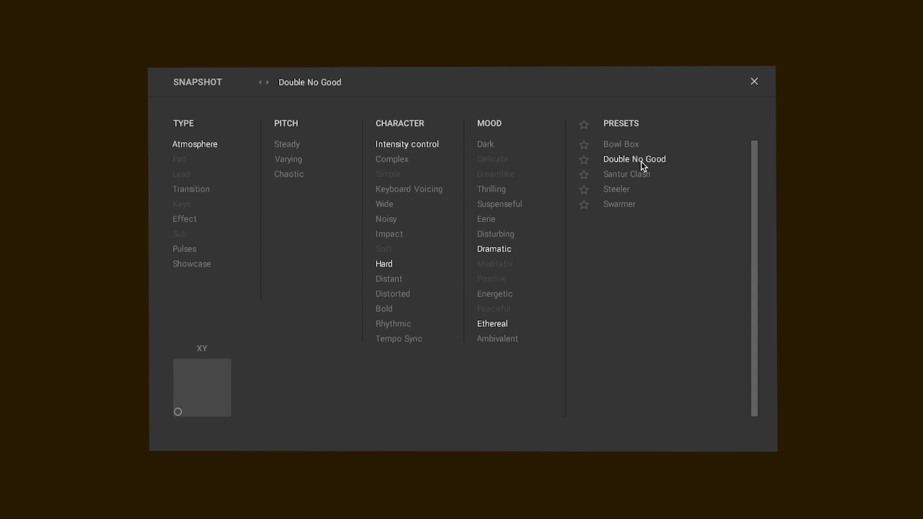
pyautogui.click(630, 176)
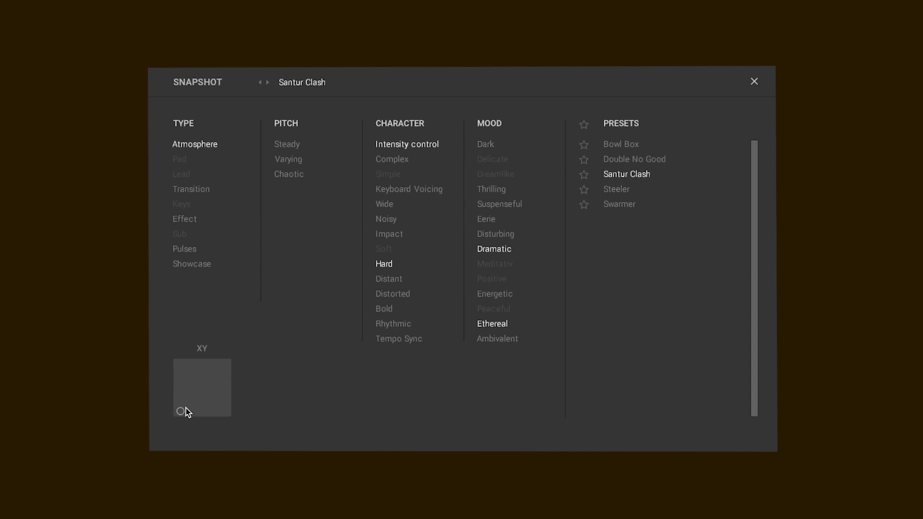
pyautogui.doubleClick(625, 188)
pyautogui.click(168, 83)
pyautogui.click(163, 82)
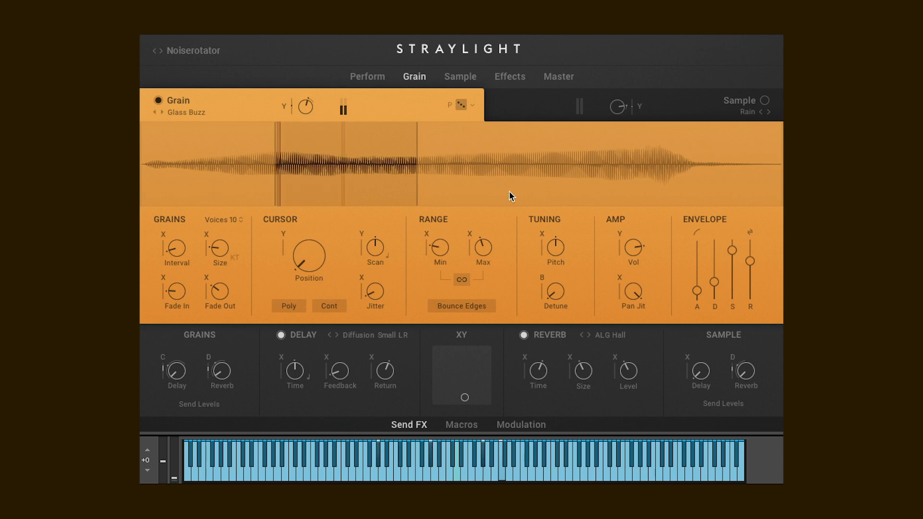
# Extend the grain range's Max, shift the range with Min and Length linked, and unlink them again.
pyautogui.moveTo(489, 247)
pyautogui.mouseDown()
pyautogui.moveTo(484, 260)
pyautogui.moveTo(487, 249)
pyautogui.mouseUp()
pyautogui.click(458, 280)
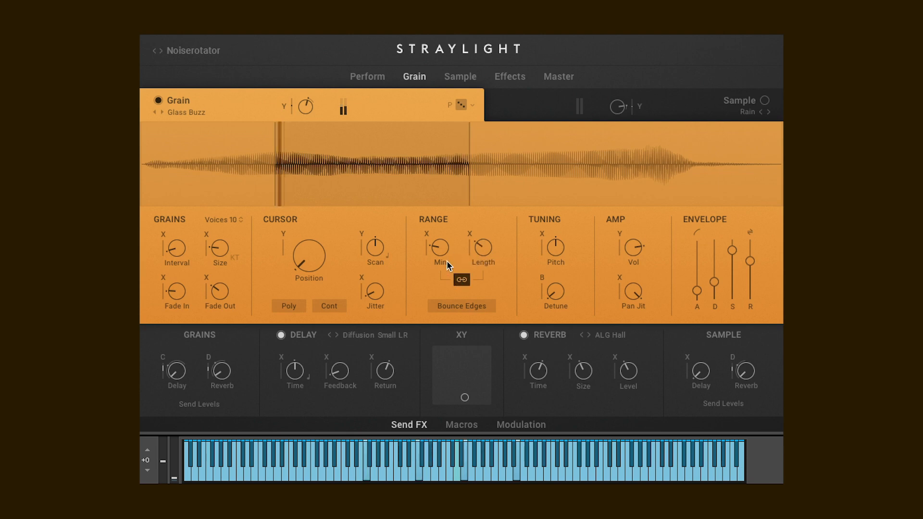
pyautogui.moveTo(439, 246)
pyautogui.mouseDown()
pyautogui.moveTo(443, 228)
pyautogui.moveTo(441, 254)
pyautogui.moveTo(440, 232)
pyautogui.moveTo(436, 245)
pyautogui.moveTo(424, 246)
pyautogui.mouseUp()
pyautogui.click(462, 277)
# Adjust the grain Interval and Size, and raise the cursor Position past the middle of its scale.
pyautogui.moveTo(173, 248); pyautogui.dragTo(191, 149)
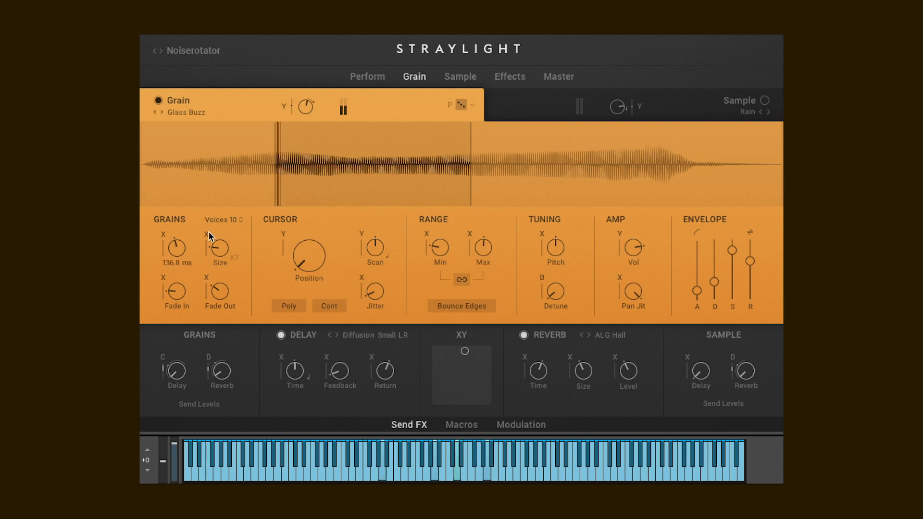
pyautogui.moveTo(219, 248)
pyautogui.mouseDown()
pyautogui.moveTo(224, 173)
pyautogui.moveTo(217, 253)
pyautogui.mouseUp()
pyautogui.moveTo(311, 264); pyautogui.dragTo(316, 122)
pyautogui.moveTo(176, 254); pyautogui.dragTo(168, 314)
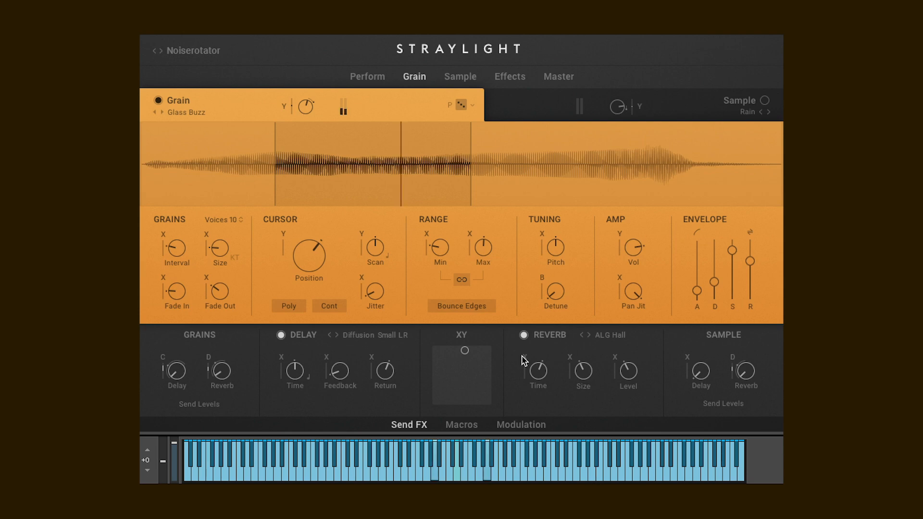
# Set the range Min to 30.1 % and the cursor Scan to 43.6 %, with Bounce Edges enabled.
pyautogui.moveTo(443, 237); pyautogui.dragTo(447, 220)
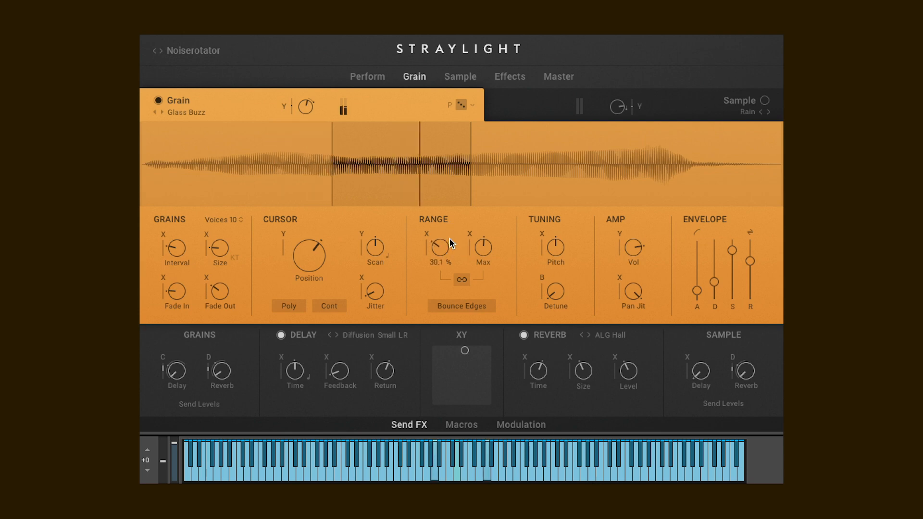
pyautogui.moveTo(367, 246); pyautogui.dragTo(371, 233)
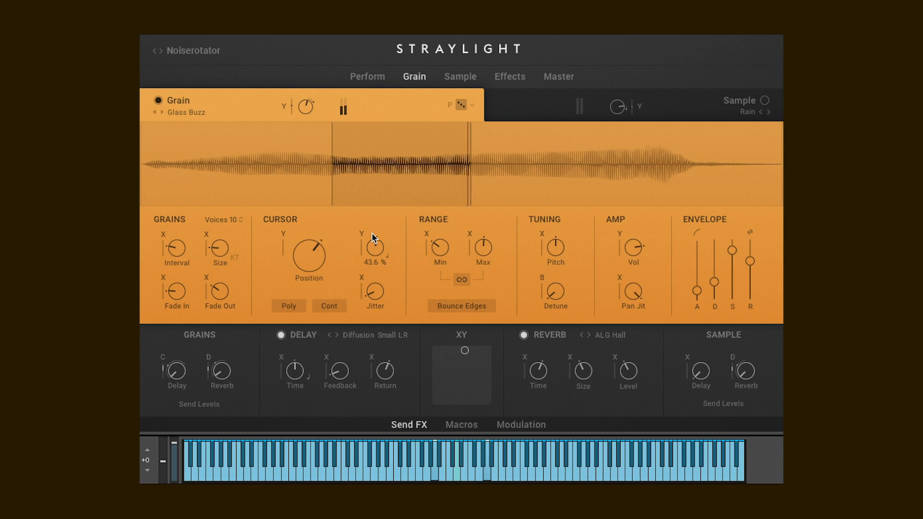
pyautogui.click(451, 308)
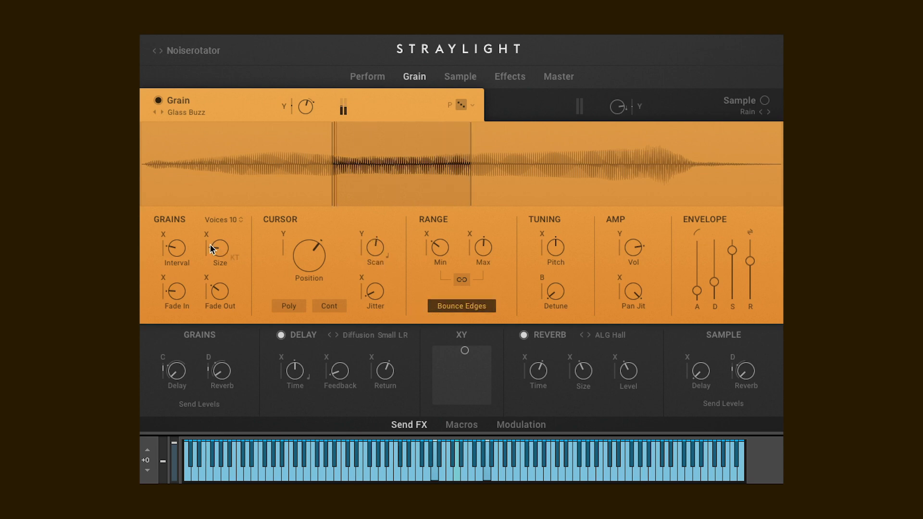
# Lower the grain Interval and readjust the cursor Scan speed.
pyautogui.moveTo(179, 254)
pyautogui.moveTo(173, 272); pyautogui.dragTo(170, 287)
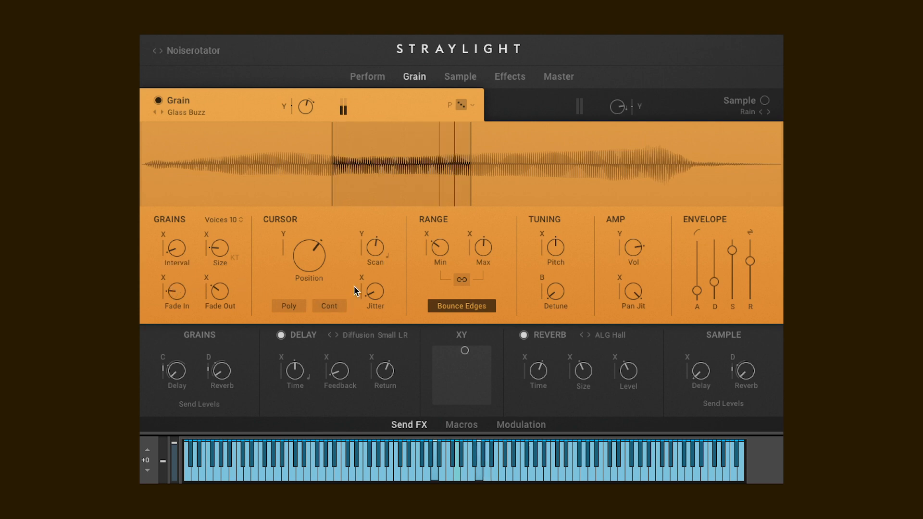
pyautogui.moveTo(377, 250)
pyautogui.moveTo(378, 259); pyautogui.dragTo(378, 247)
# Lower the range Min, set Max to 43.1 % and cursor Jitter to 37.6 %, and raise the tuning Detune.
pyautogui.moveTo(372, 292); pyautogui.dragTo(372, 211)
pyautogui.moveTo(428, 255); pyautogui.dragTo(430, 263)
pyautogui.moveTo(480, 249); pyautogui.dragTo(524, 299)
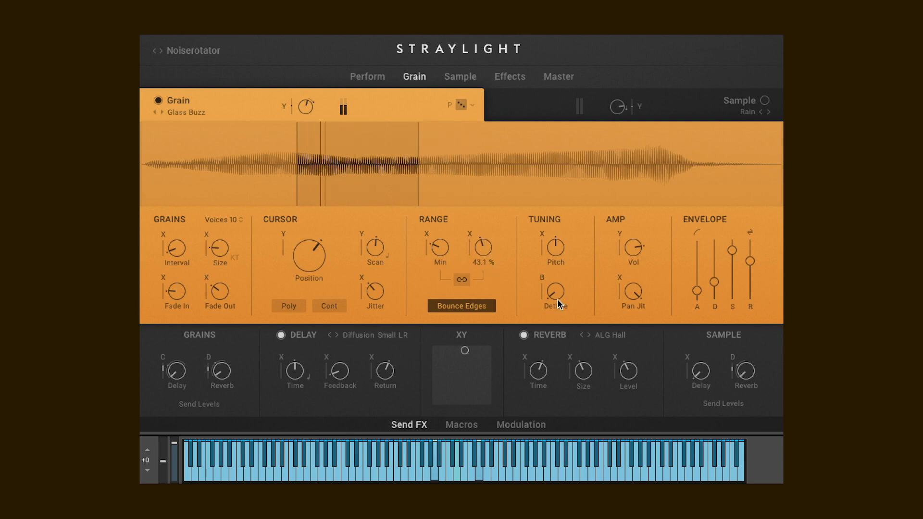
pyautogui.moveTo(375, 293); pyautogui.dragTo(376, 278)
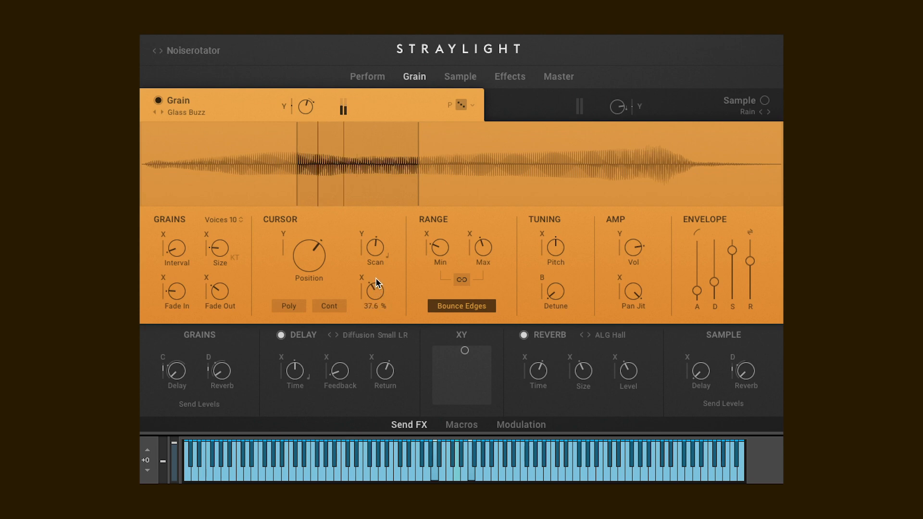
pyautogui.moveTo(554, 294); pyautogui.dragTo(594, 35)
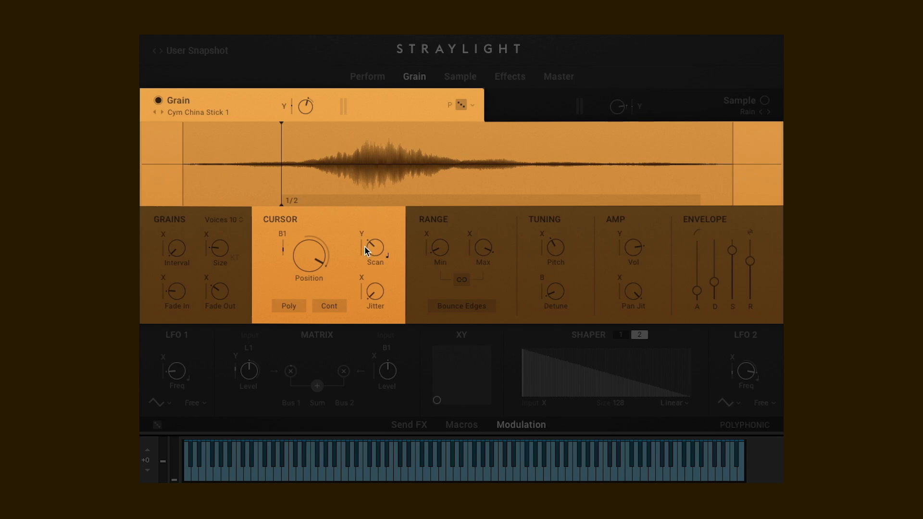
# Lower the cursor Scan for the Cym China Stick 1 grain source and move the cursor along its waveform.
pyautogui.moveTo(376, 246); pyautogui.dragTo(366, 271)
pyautogui.moveTo(285, 166)
pyautogui.mouseDown()
pyautogui.moveTo(316, 185)
pyautogui.moveTo(371, 195)
pyautogui.moveTo(361, 193)
pyautogui.mouseUp()
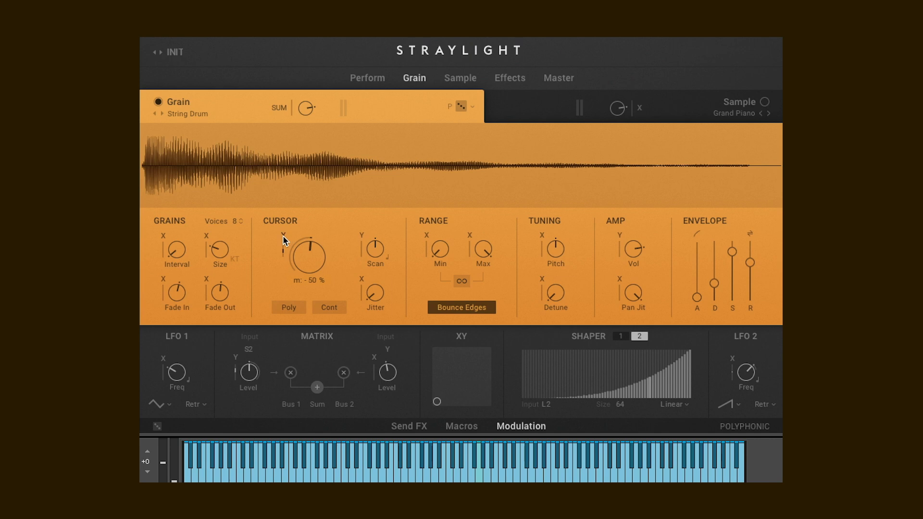
# Assign the XY pad's Y axis to modulate the cursor Position, and replace that source with the L1 LFO.
pyautogui.click(284, 236)
pyautogui.click(308, 259)
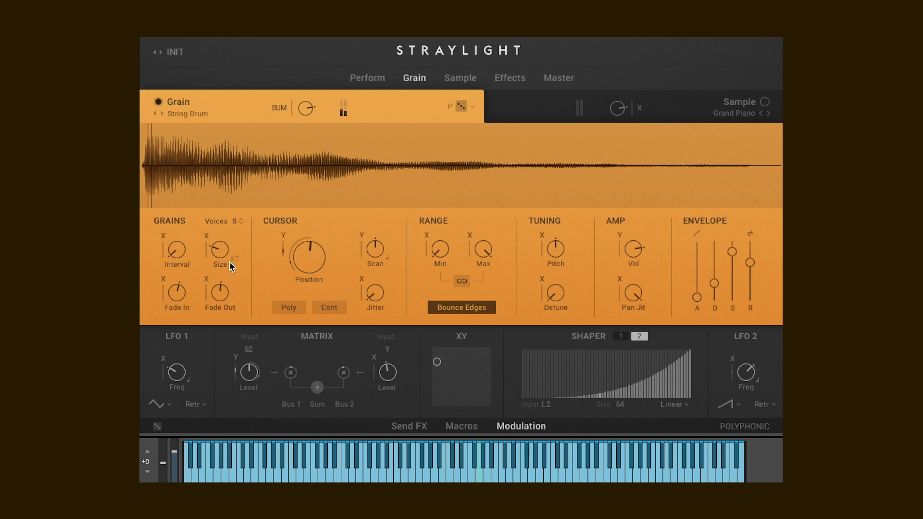
pyautogui.click(279, 235)
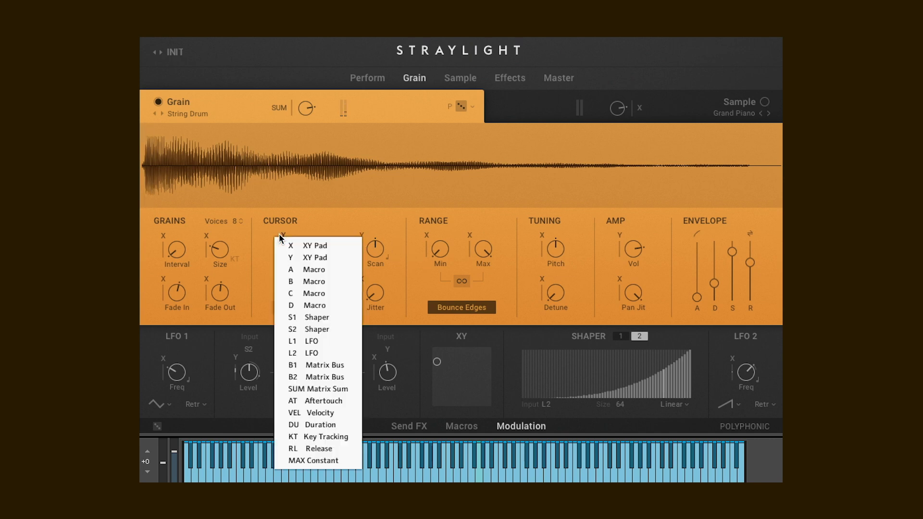
pyautogui.click(297, 338)
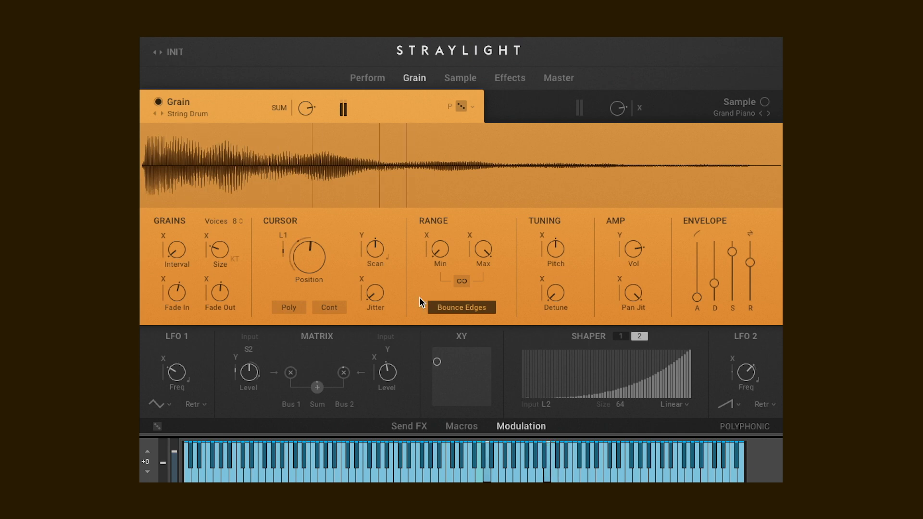
pyautogui.moveTo(177, 379)
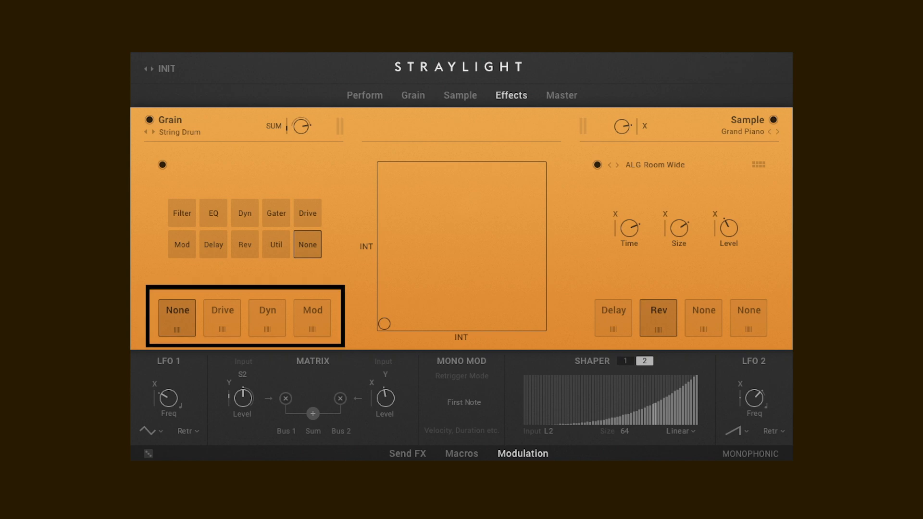
# Load a Filter into the empty first grain effect slot and look through the Drive, Dyn and Mod effects.
pyautogui.click(182, 213)
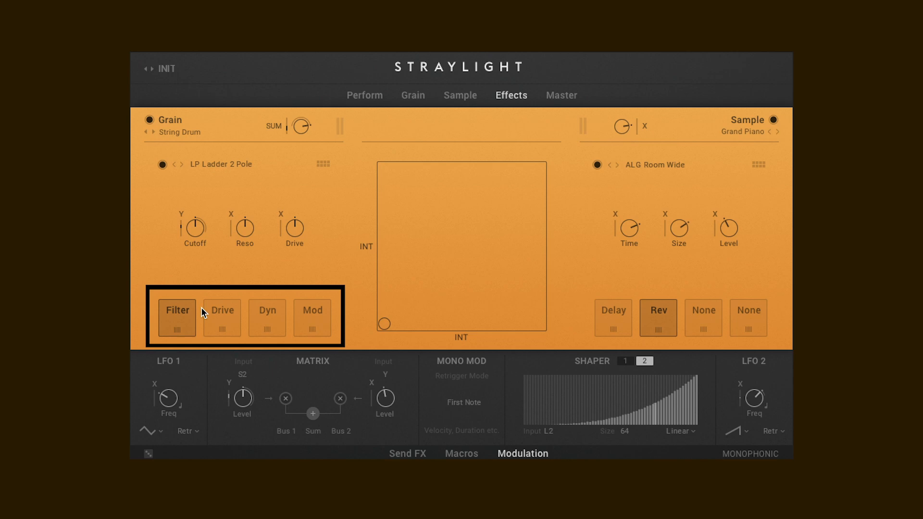
pyautogui.click(217, 313)
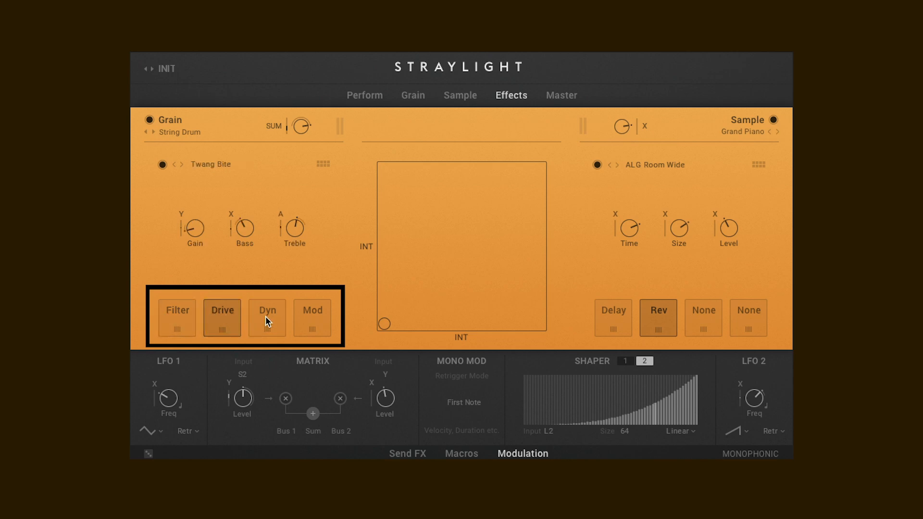
pyautogui.click(266, 317)
pyautogui.click(315, 317)
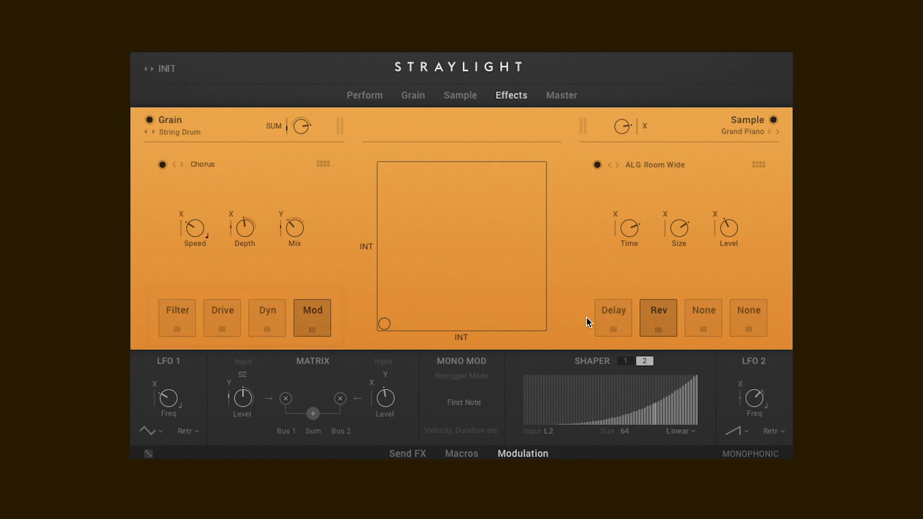
# Review the sample layer's Delay and set its reverb to IRC Flat with the REV Cathedral impulse.
pyautogui.click(604, 319)
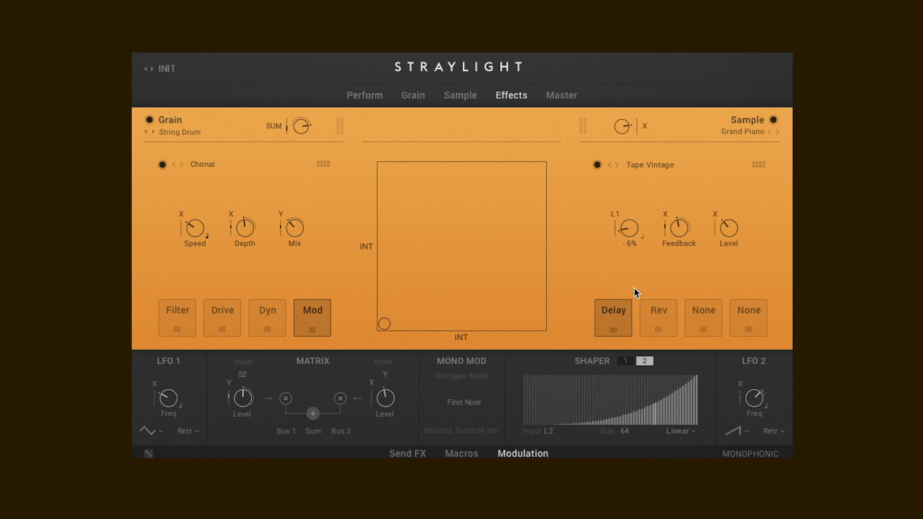
pyautogui.click(663, 313)
pyautogui.click(654, 167)
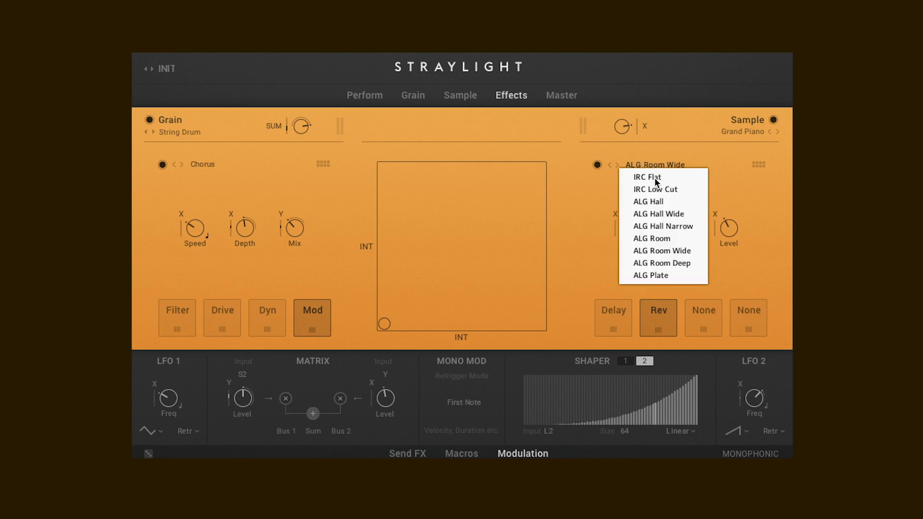
pyautogui.click(659, 179)
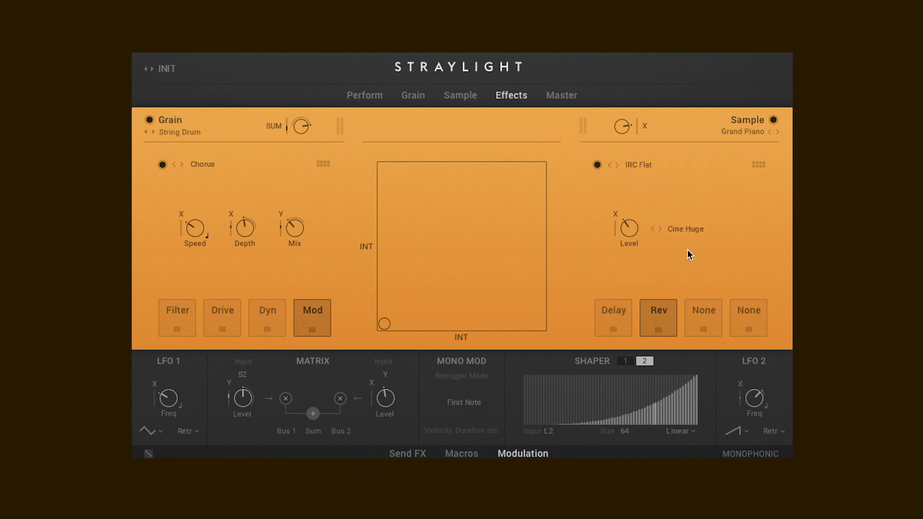
pyautogui.click(685, 227)
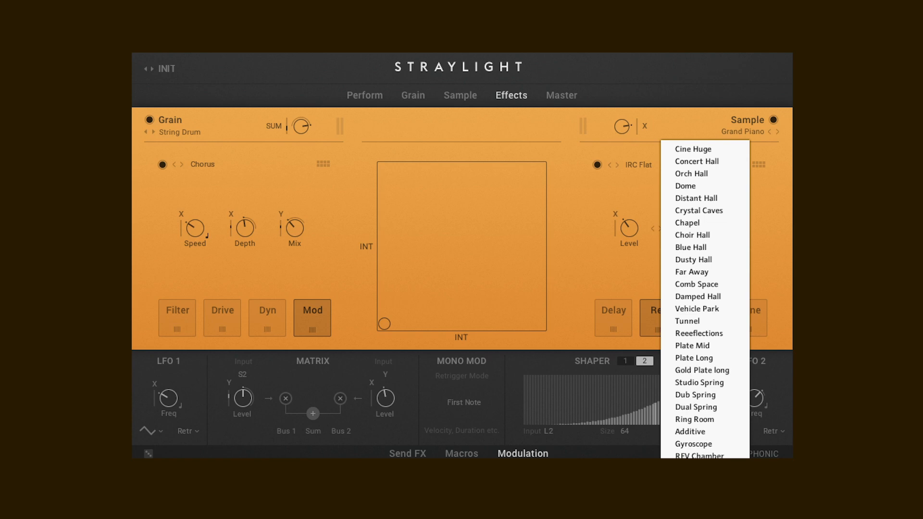
pyautogui.click(692, 443)
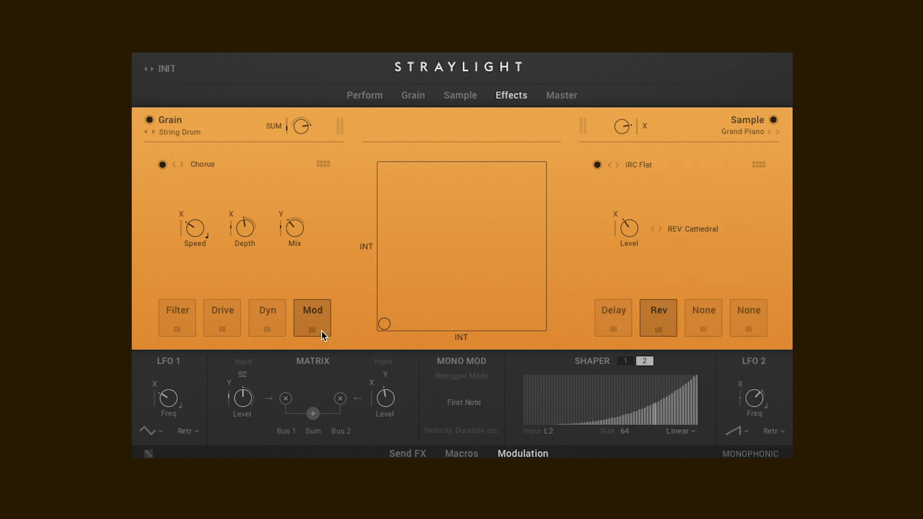
# Move the grain Mod effect ahead of Dyn and modulate its chorus Depth with the XY pad's Y axis.
pyautogui.moveTo(313, 329); pyautogui.dragTo(273, 332)
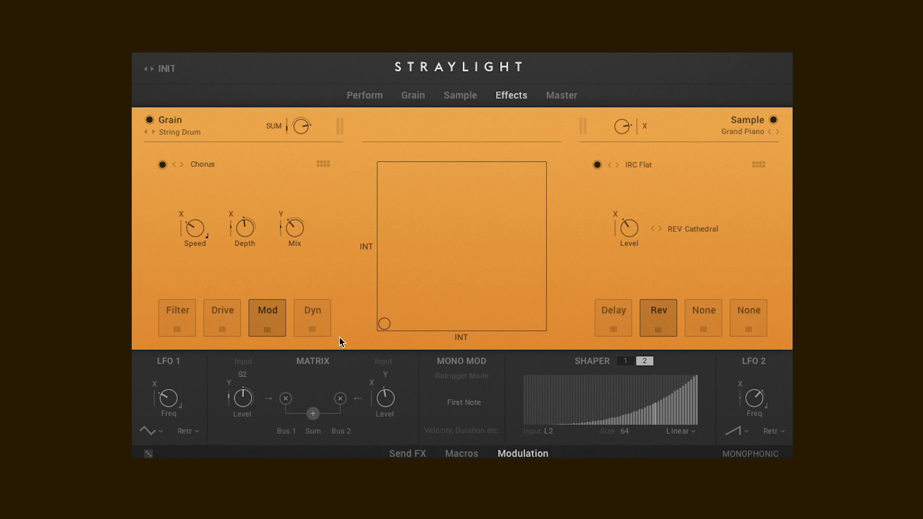
pyautogui.moveTo(232, 244); pyautogui.dragTo(233, 217)
pyautogui.click(233, 217)
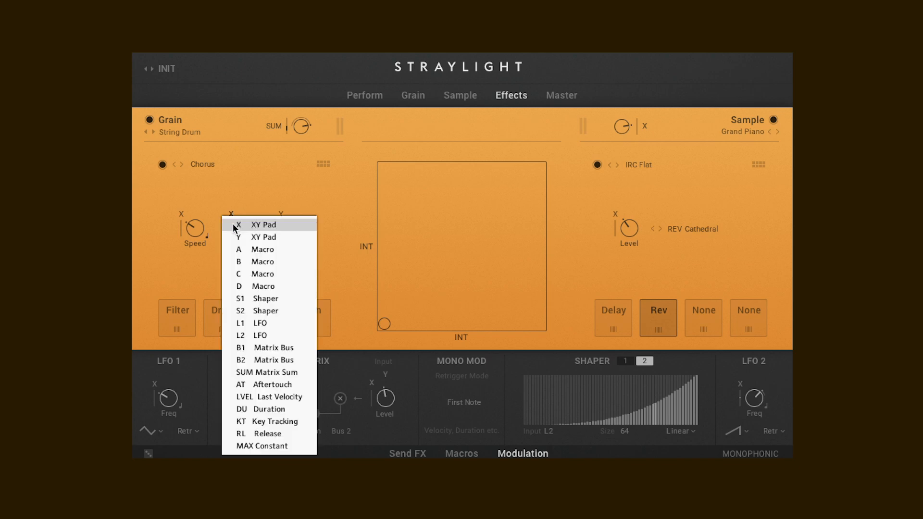
pyautogui.click(240, 236)
# Raise the chorus Mix and switch the grain Mod effect's type to Flanger Reso.
pyautogui.moveTo(309, 198); pyautogui.dragTo(314, 185)
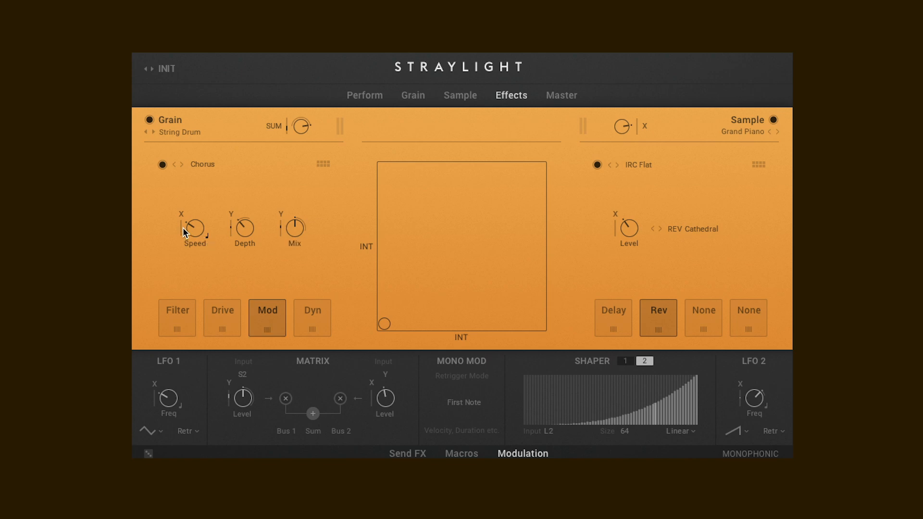
pyautogui.click(216, 166)
pyautogui.click(225, 226)
# Set the send delay's type to BBD Dark and raise its Time.
pyautogui.click(406, 454)
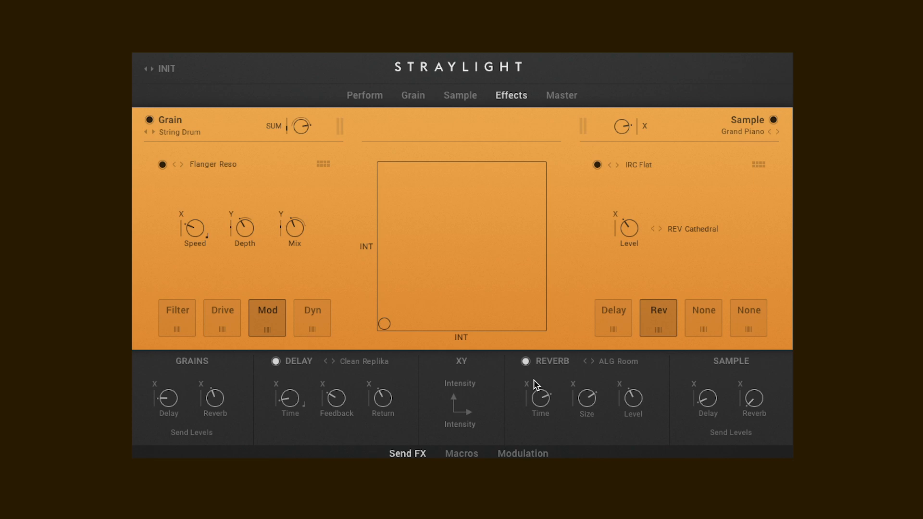
pyautogui.click(368, 362)
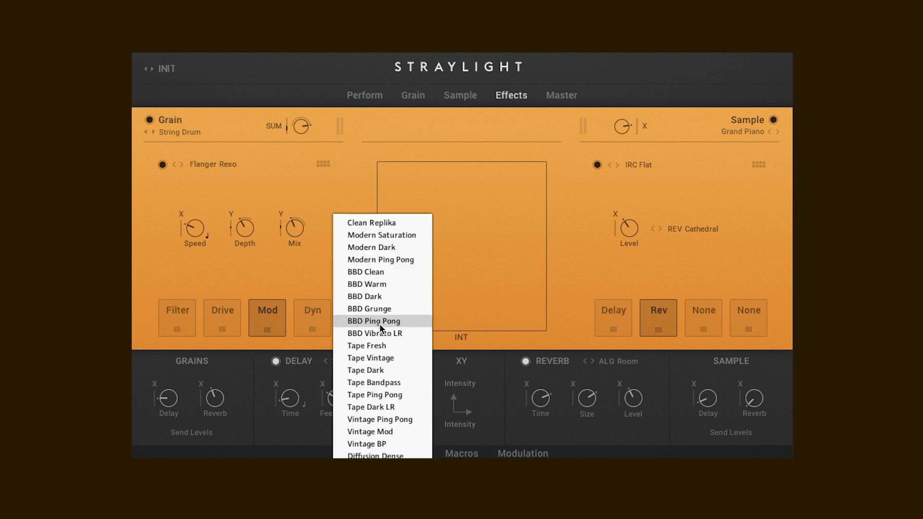
pyautogui.click(384, 296)
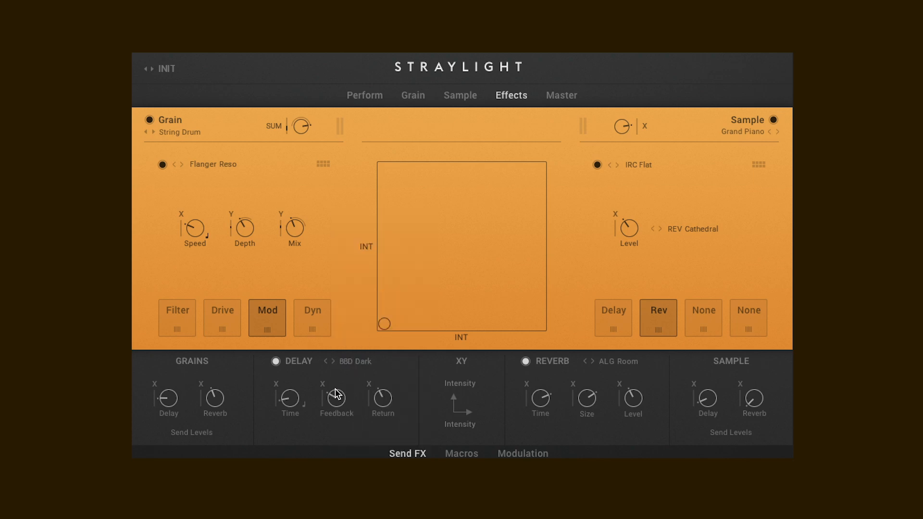
pyautogui.moveTo(291, 398); pyautogui.dragTo(365, 343)
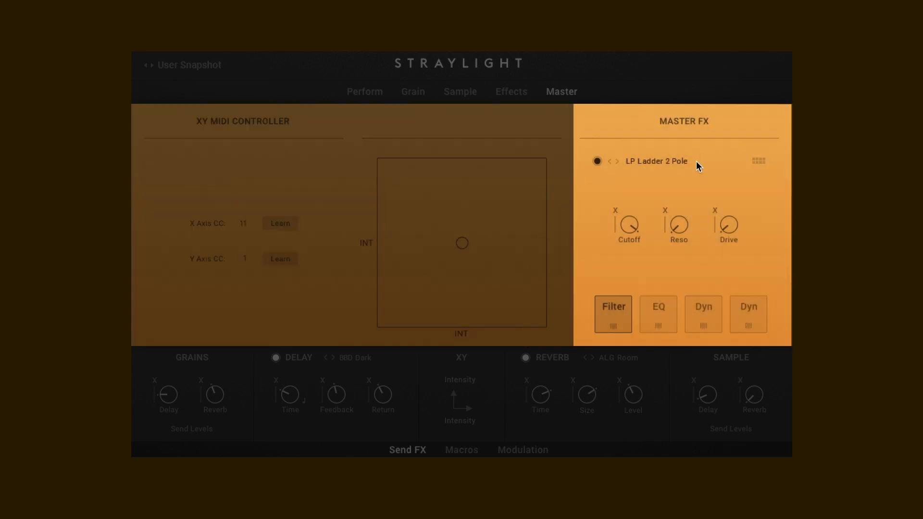
# Inspect the EQ and Limiter modules in the Master FX chain.
pyautogui.click(651, 320)
pyautogui.click(736, 317)
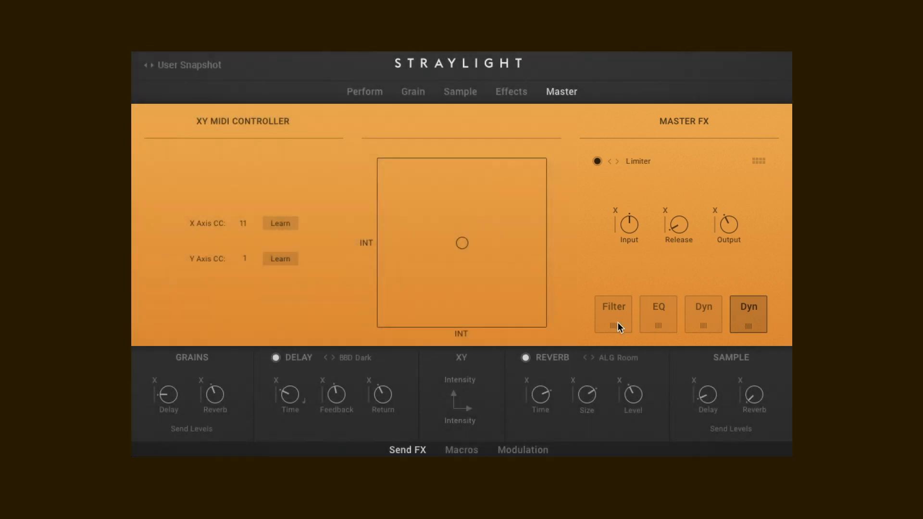